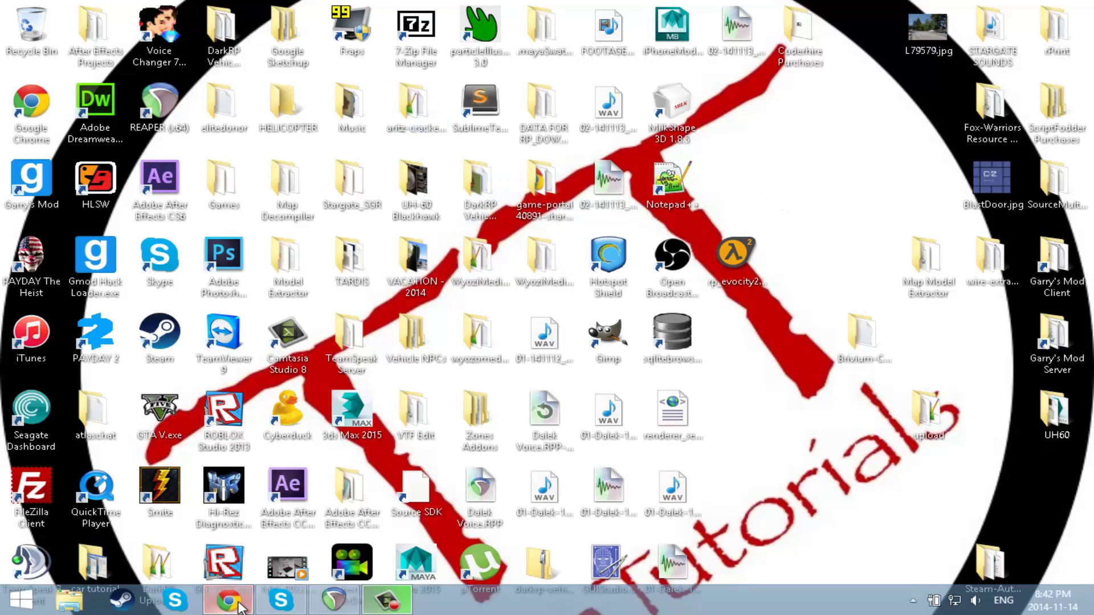
Leave the REAPER download page and bring the running REAPER project forward from the taskbar.
left_click(228, 601)
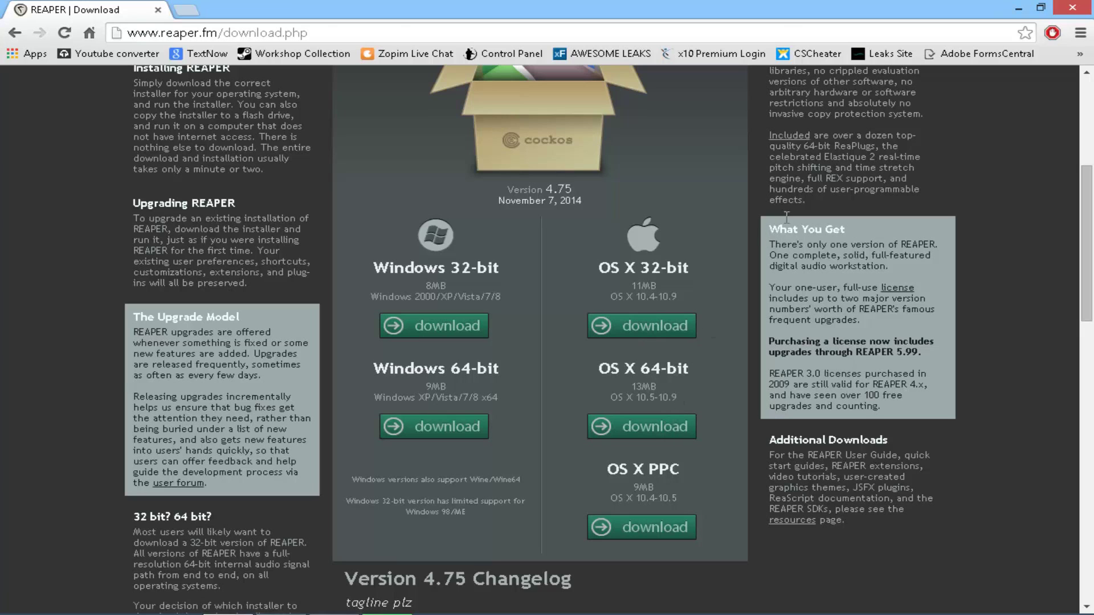
left_click(1016, 7)
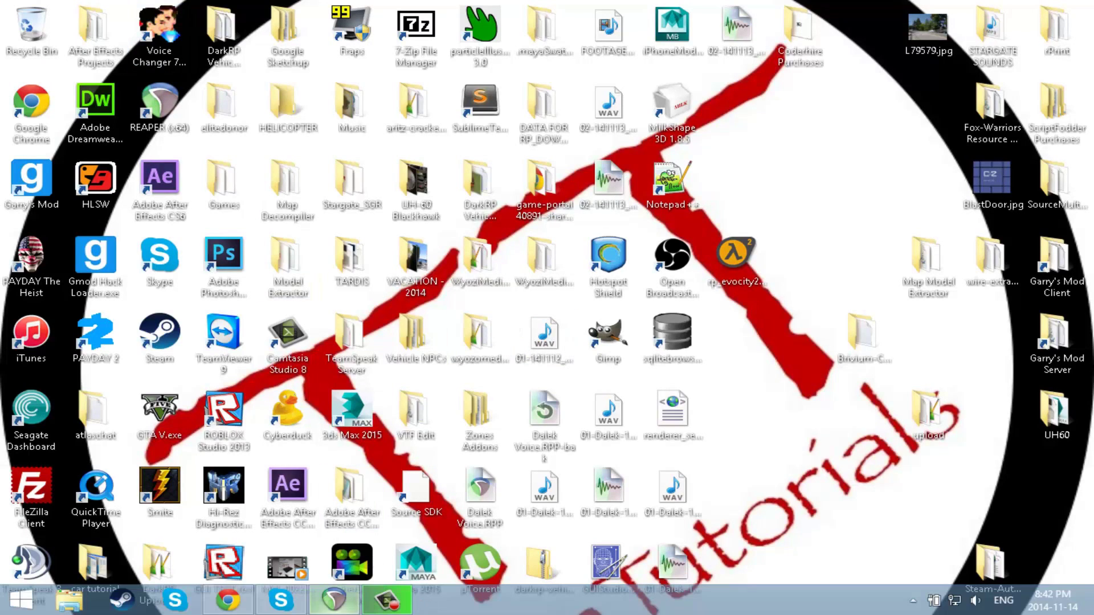
left_click(160, 107)
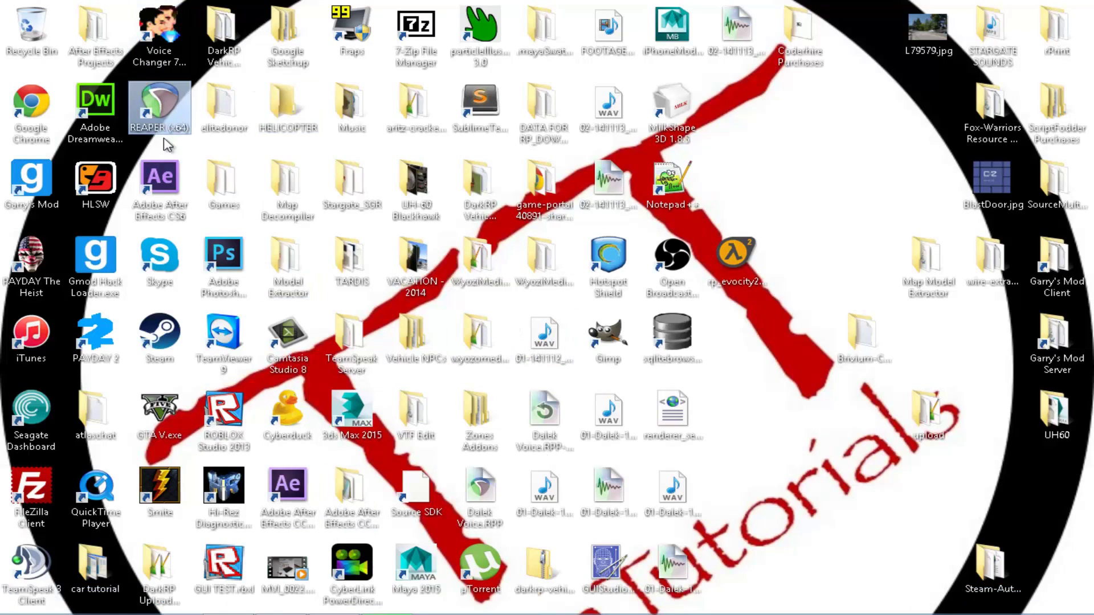
left_click(833, 145)
left_click(337, 602)
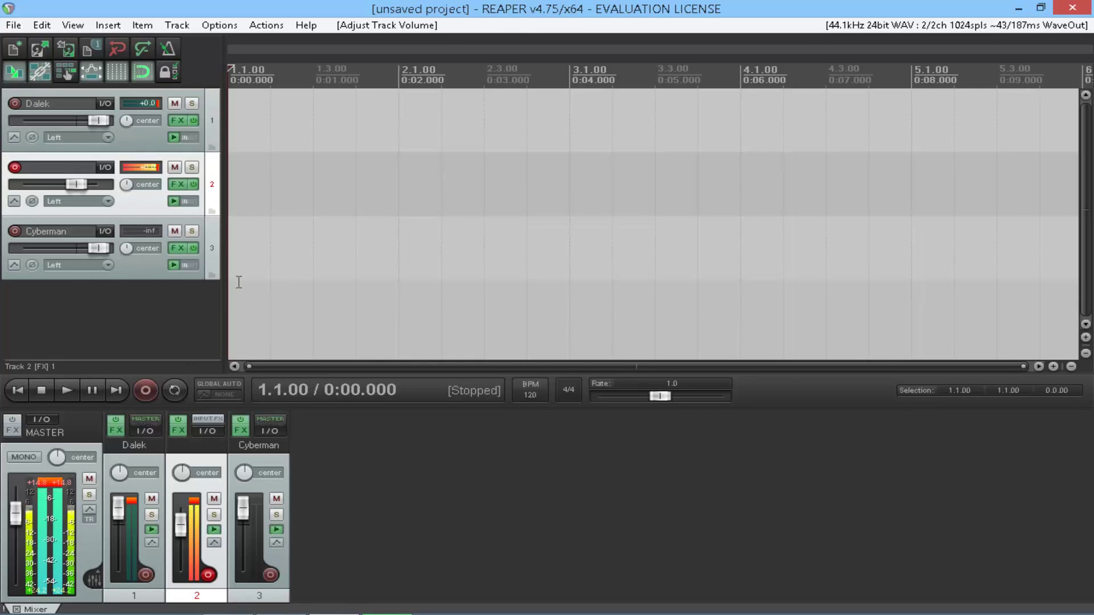
Insert new track 3 and open its Add FX picker to search for 'ring'.
right_click(55, 325)
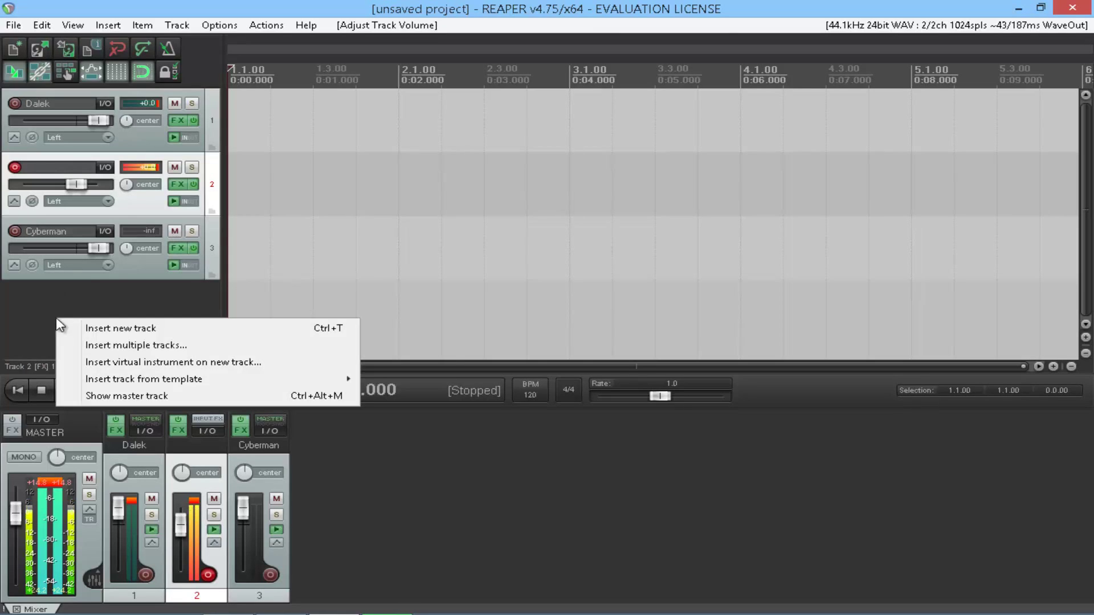
left_click(91, 328)
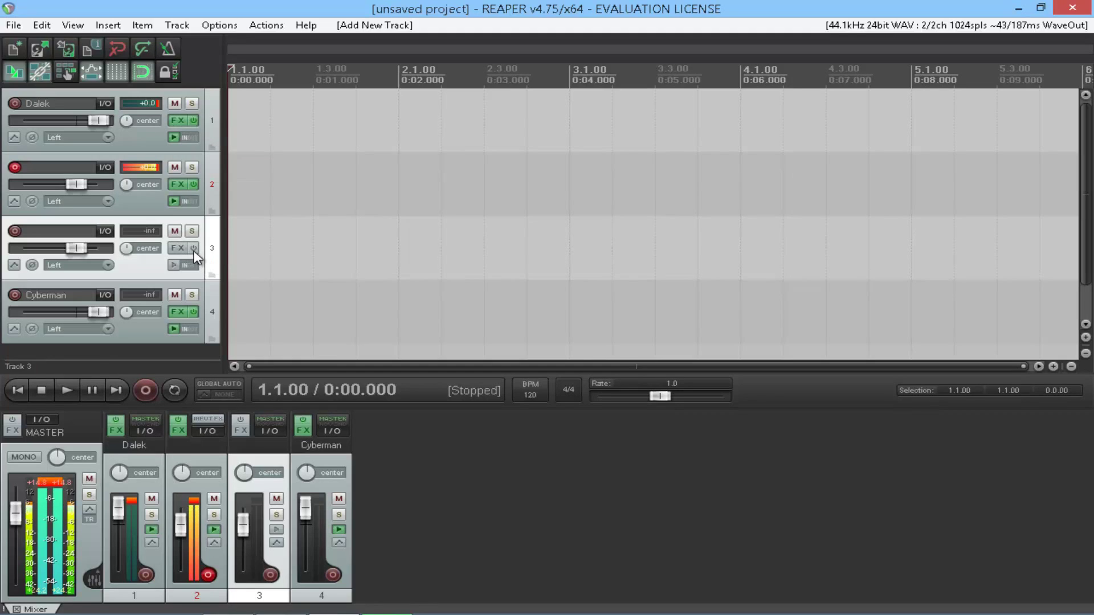
left_click(179, 248)
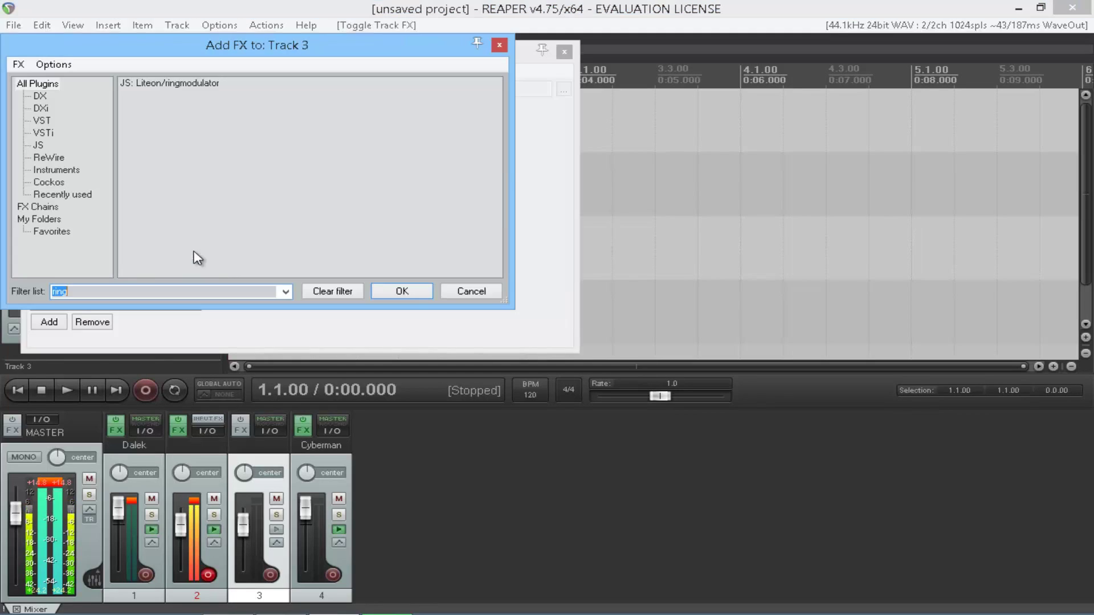
left_click(121, 296)
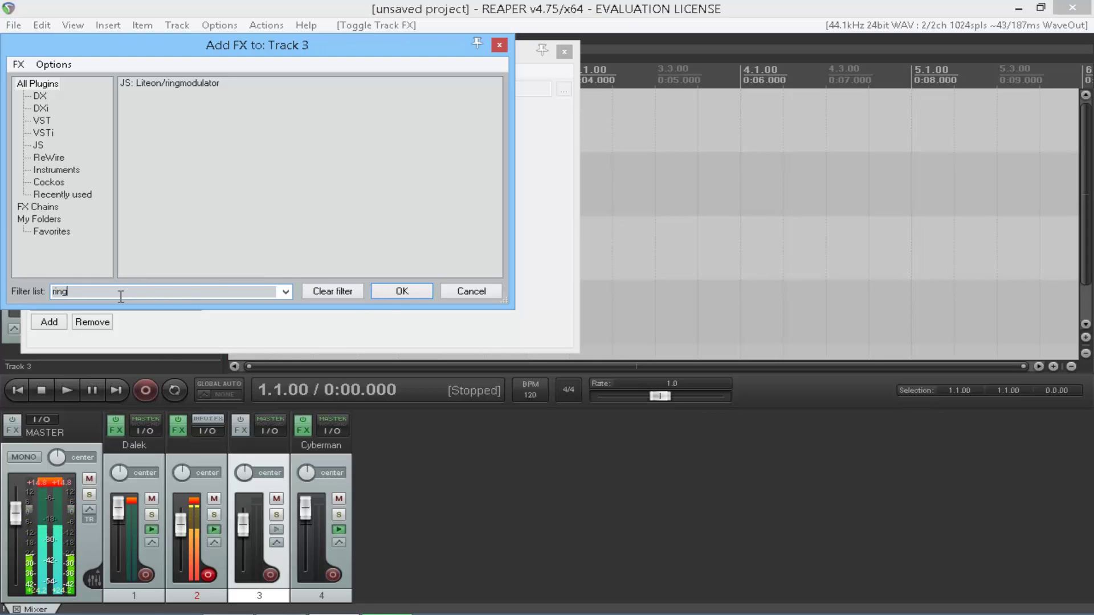
Load JS: Liteon/ringmodulator onto track 3, move its FX window aside, then close it.
key("BackSpace")
key("BackSpace")
key("BackSpace")
key("BackSpace")
key("BackSpace")
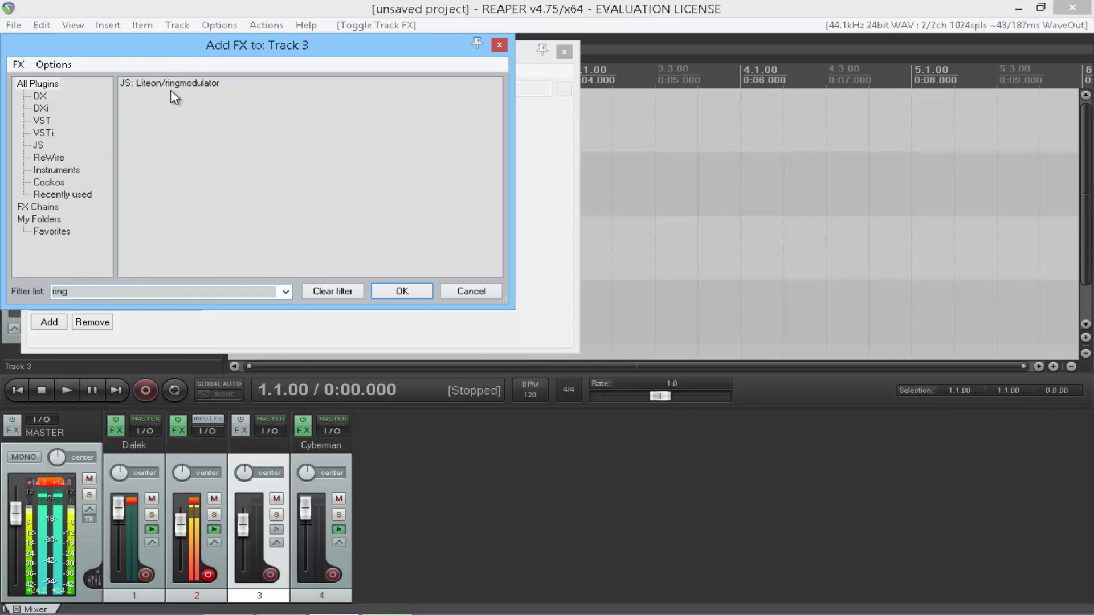
double_click(182, 84)
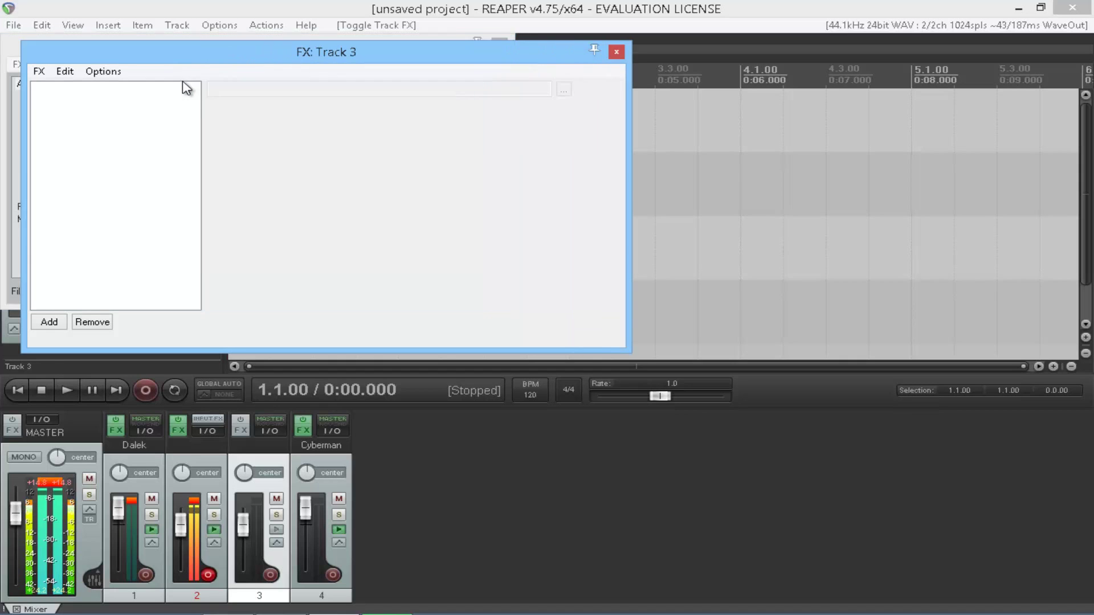
mouse_move(453, 58)
left_mouse_down()
mouse_move(685, 95)
mouse_move(675, 97)
left_mouse_up()
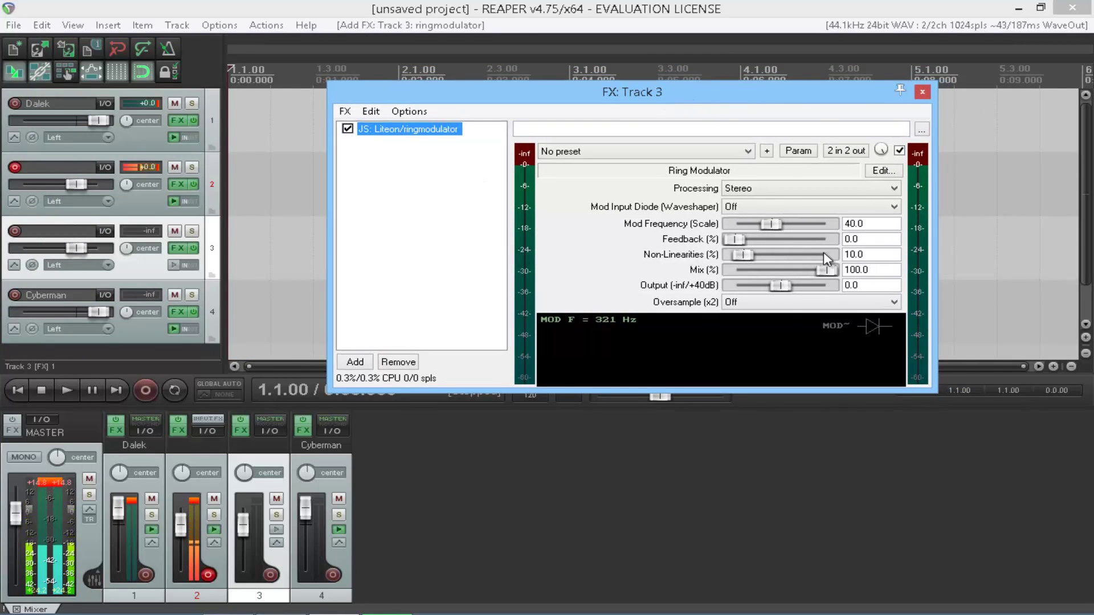
left_click(923, 92)
Inspect the Dalek track's ring modulator FX chain, reposition its window, then close it.
left_click(172, 122)
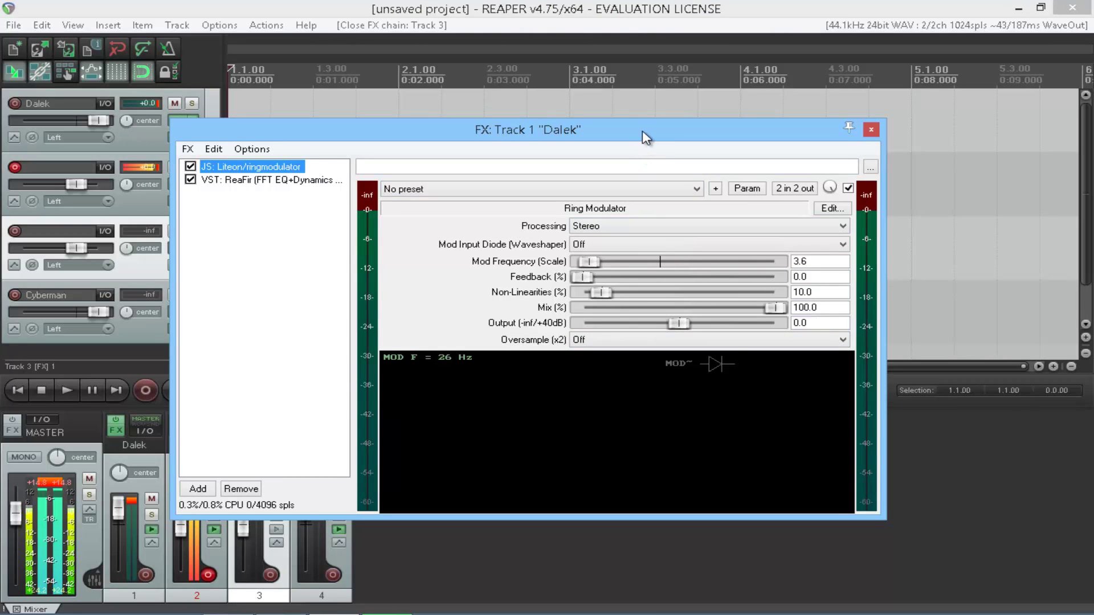
left_click_drag(640, 136, 659, 116)
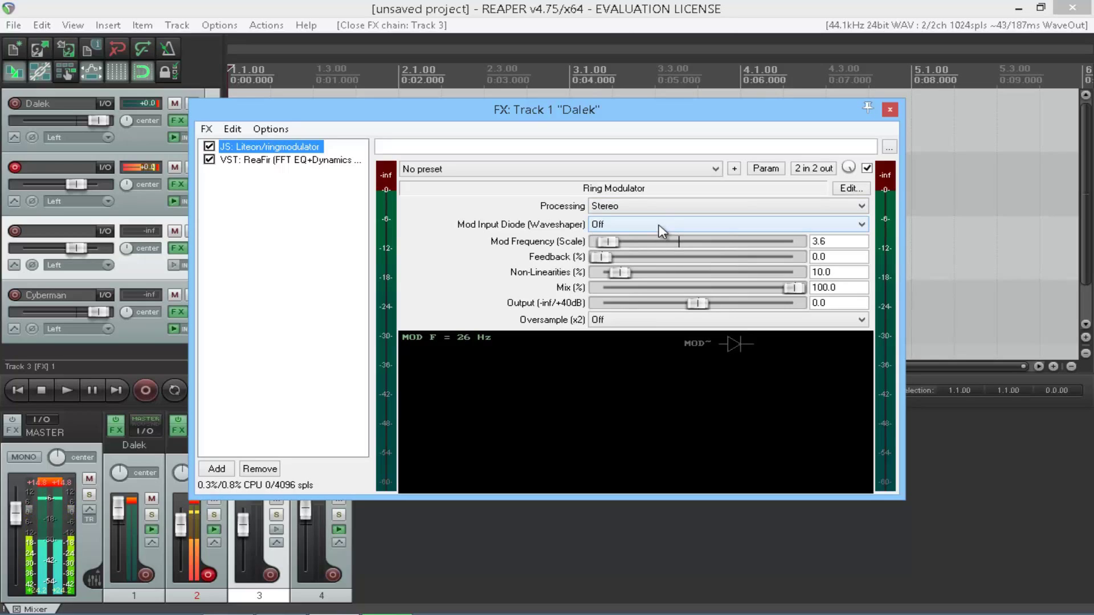
left_click(890, 109)
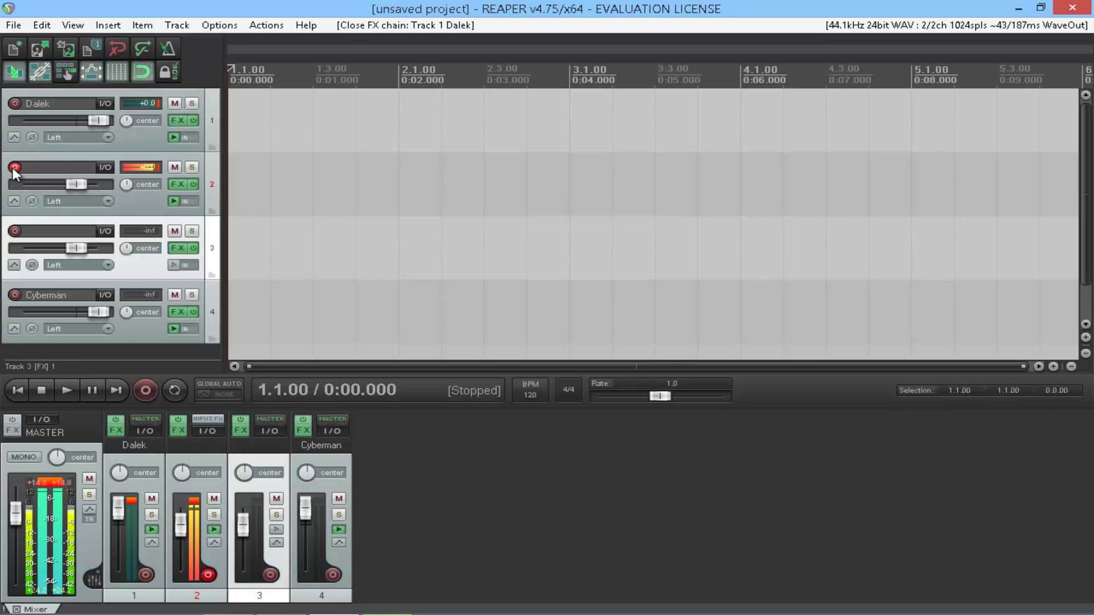
left_click(14, 166)
left_click(15, 104)
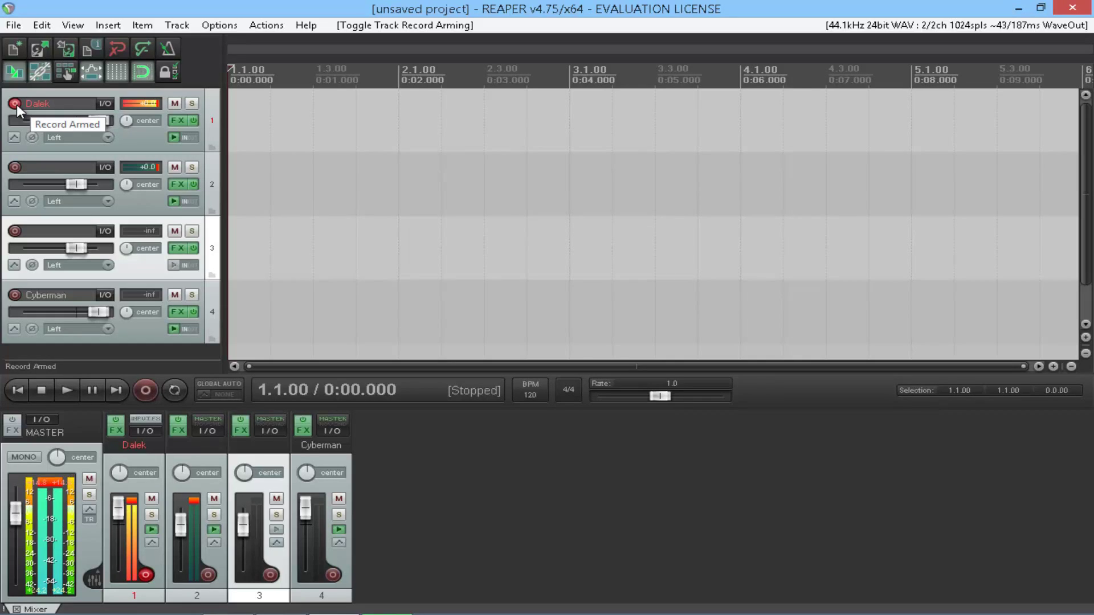
left_click(15, 103)
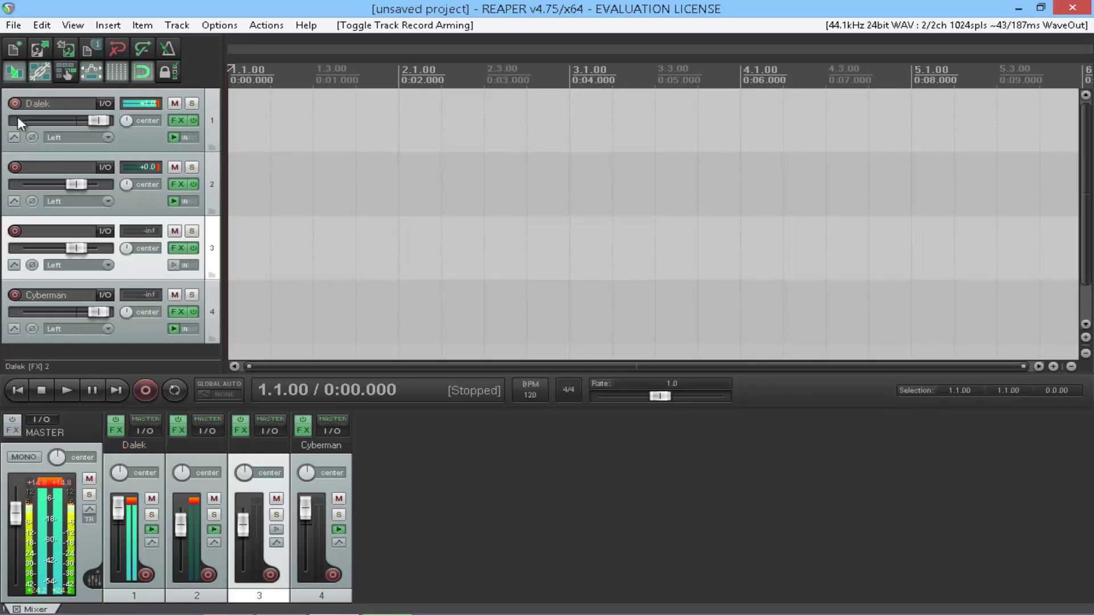
left_click(14, 166)
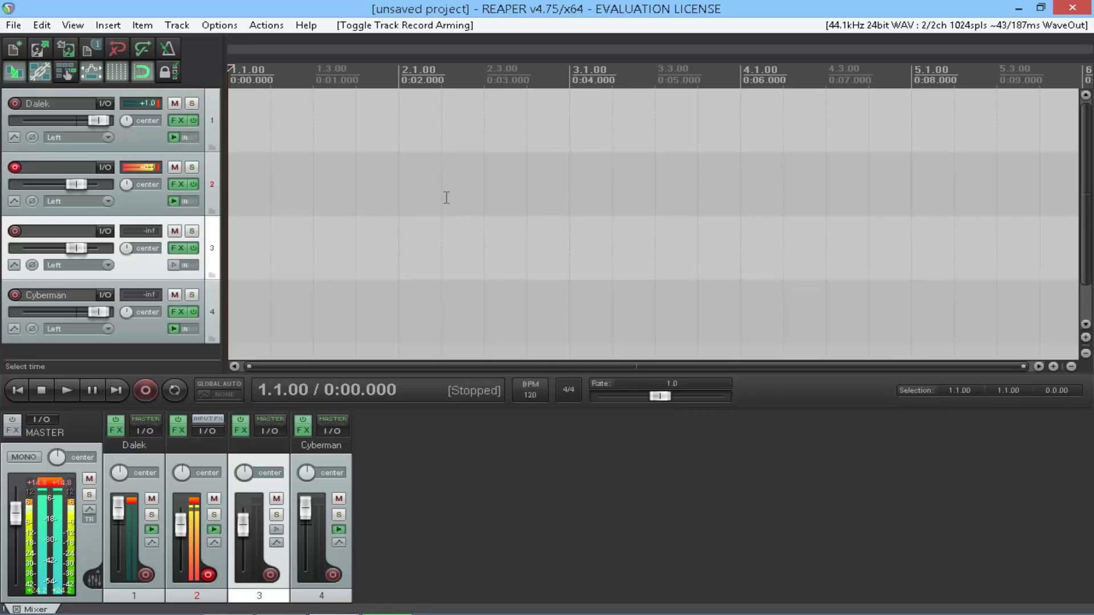
In Preferences > Audio > Device, review the Cirrus Logic input and VB-Audio output devices.
left_click(221, 24)
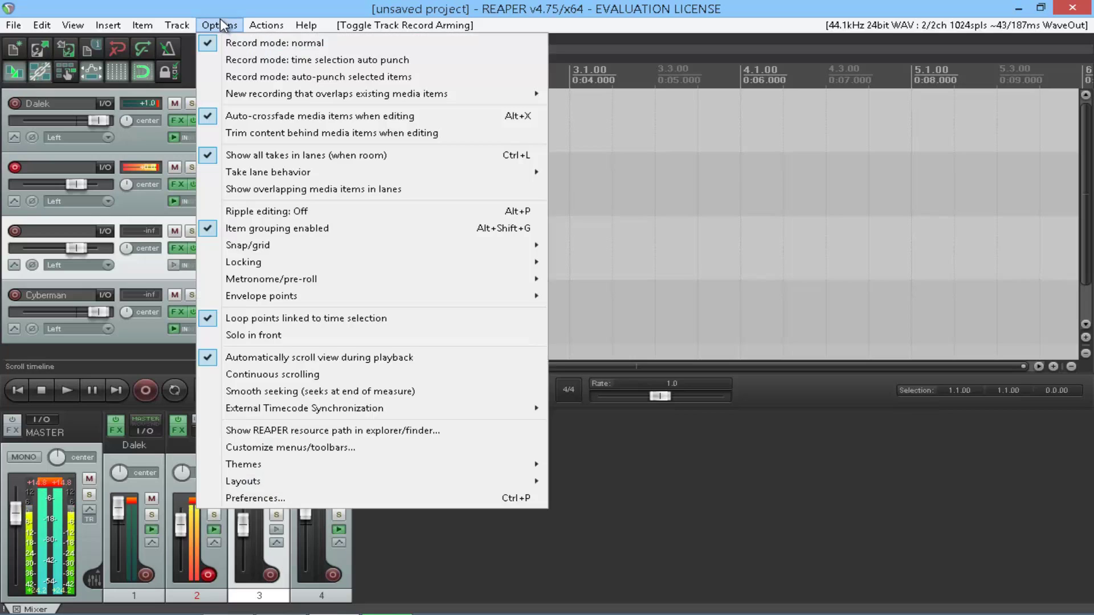
left_click(331, 499)
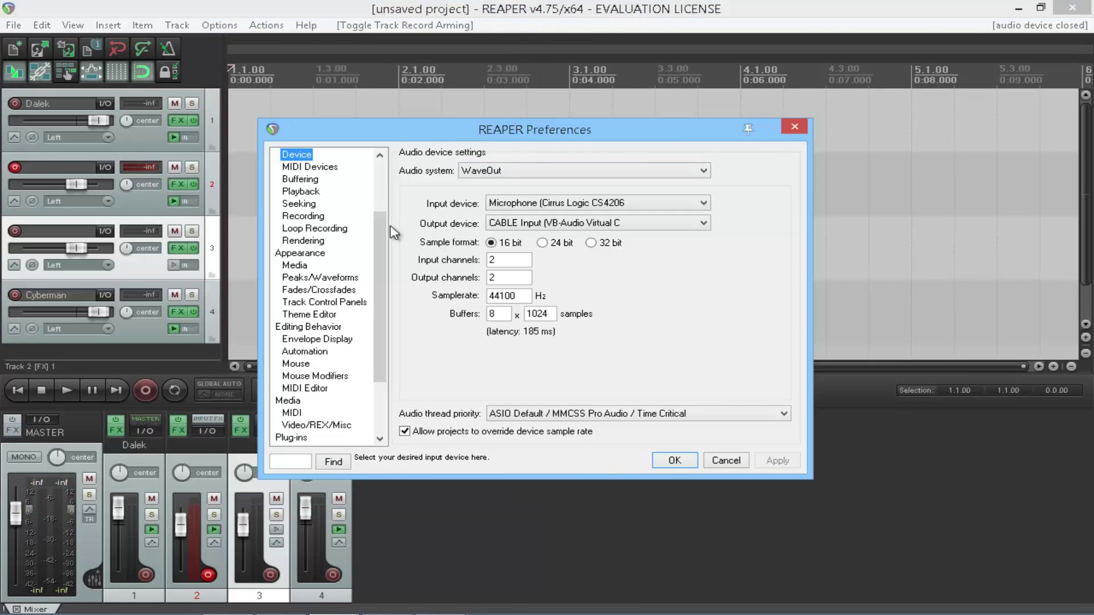
scroll(383, 239, "up", 2)
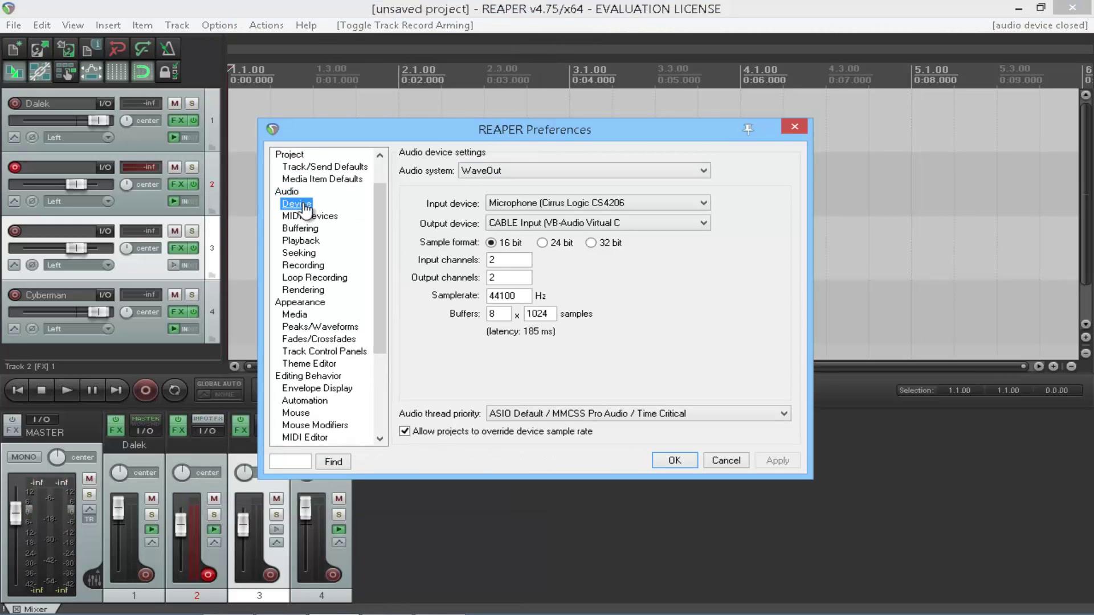
left_click(509, 201)
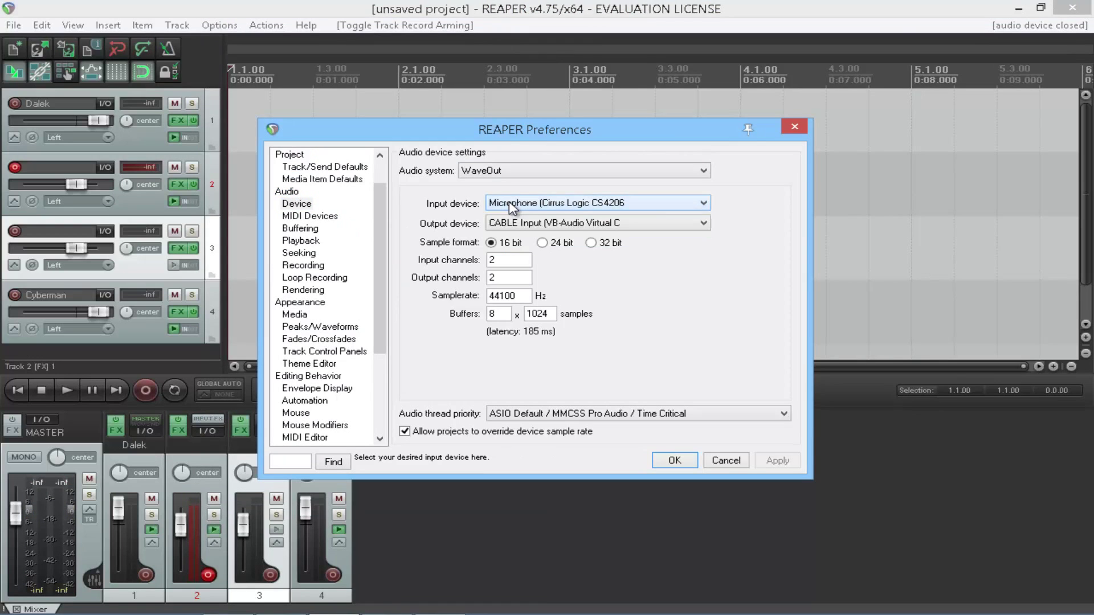
left_click(514, 224)
left_click(618, 218)
left_click(574, 225)
left_click(598, 280)
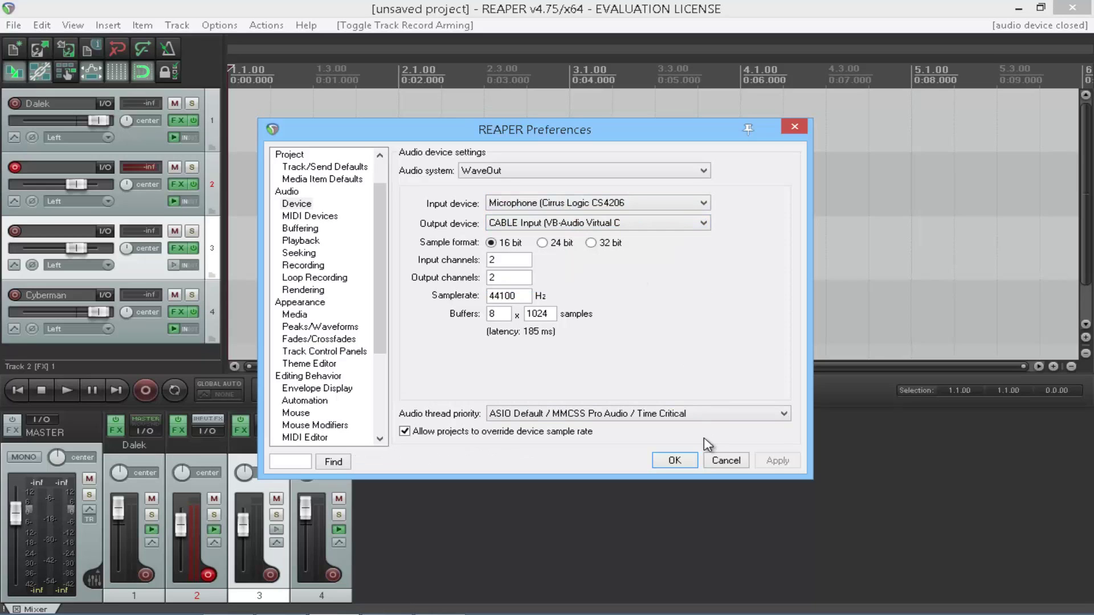
Cancel the Preferences dialog without applying any changes.
left_click(726, 462)
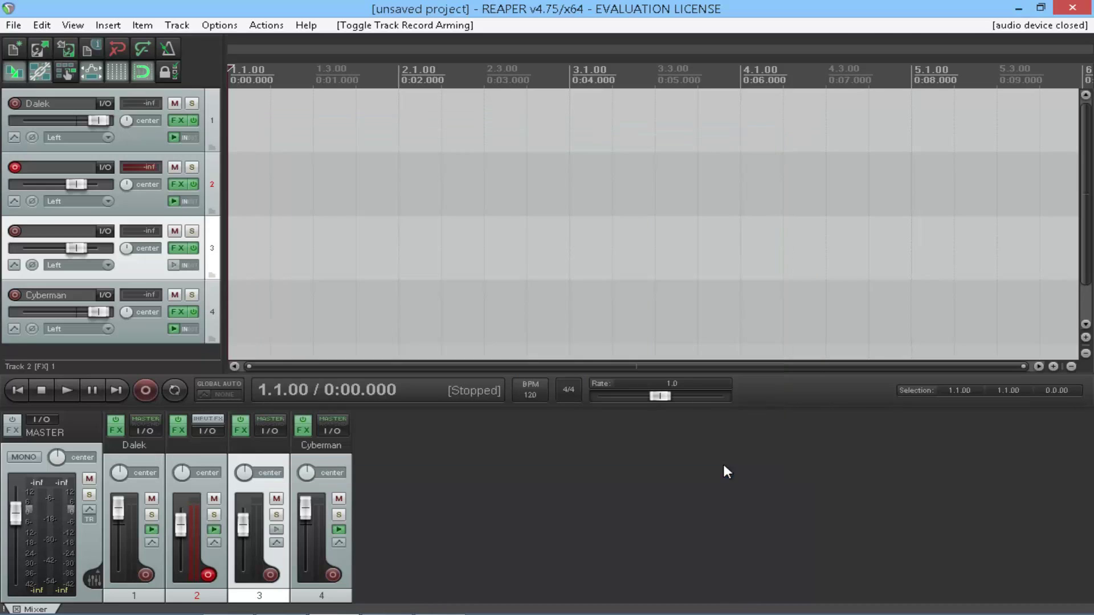